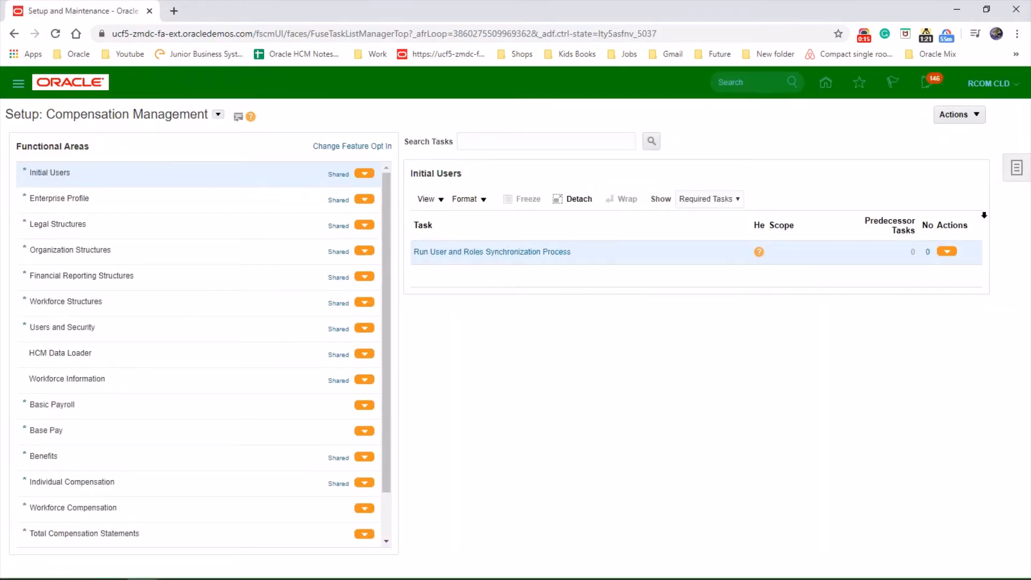
- Open BMW HCM Implementation Project from the list of implementation projects
click(1016, 169)
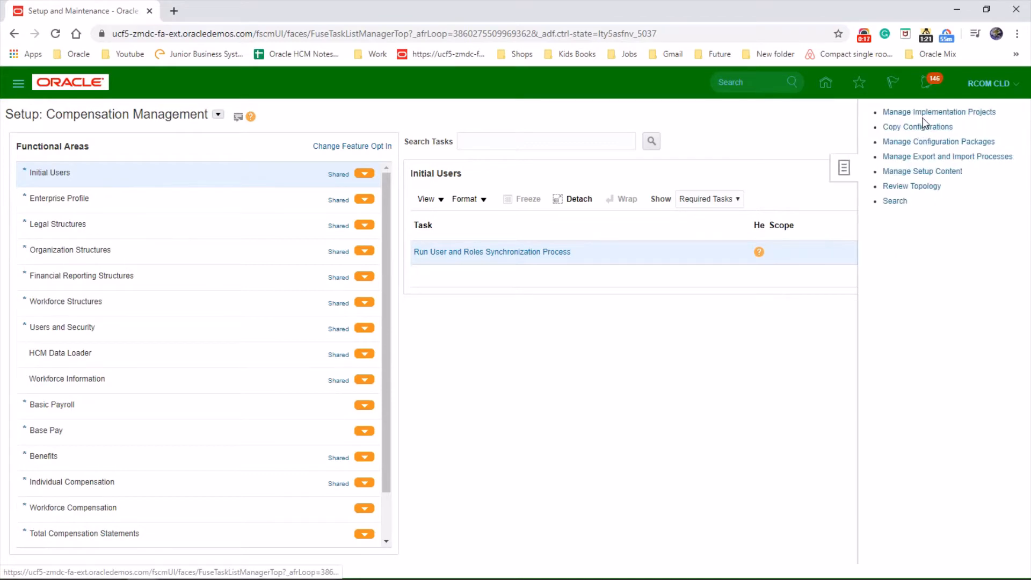
click(933, 110)
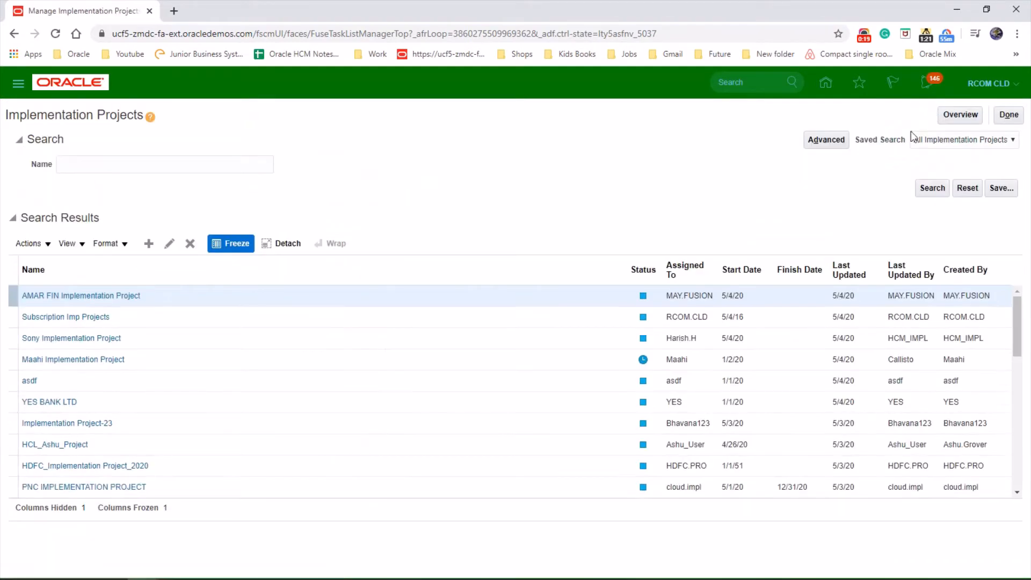
scroll(196, 424, down, 5)
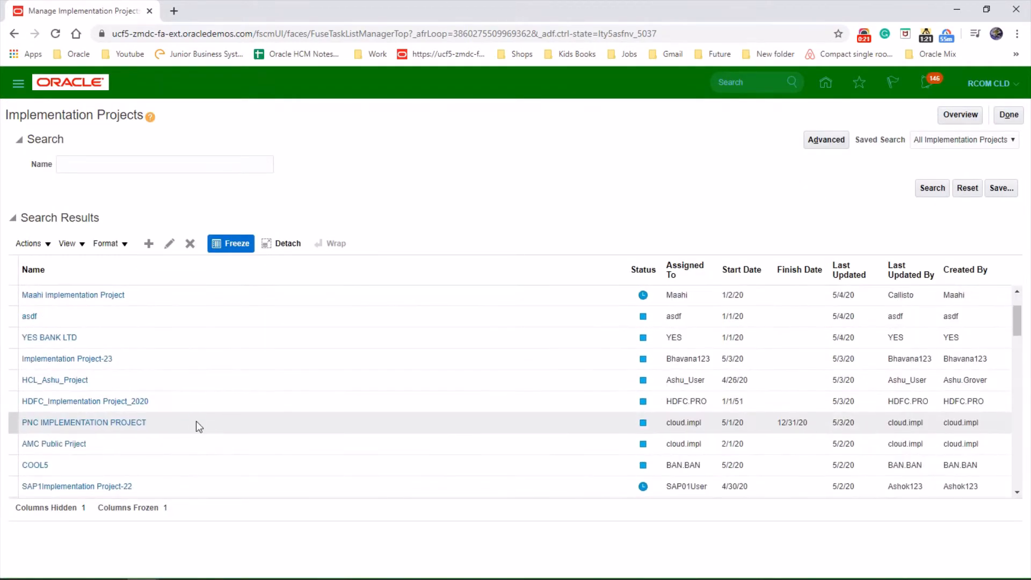
scroll(198, 426, down, 2)
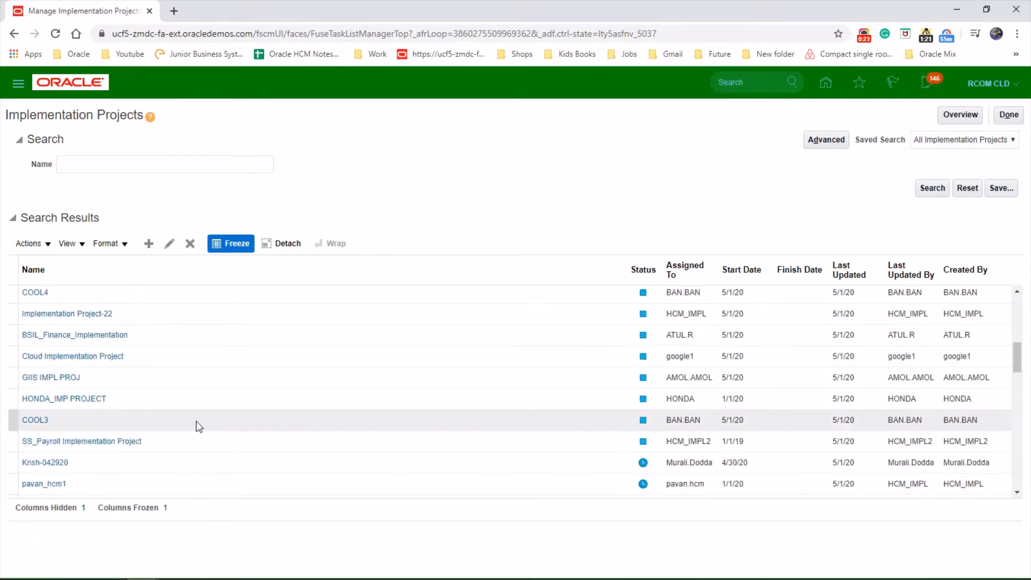
scroll(195, 421, down, 1)
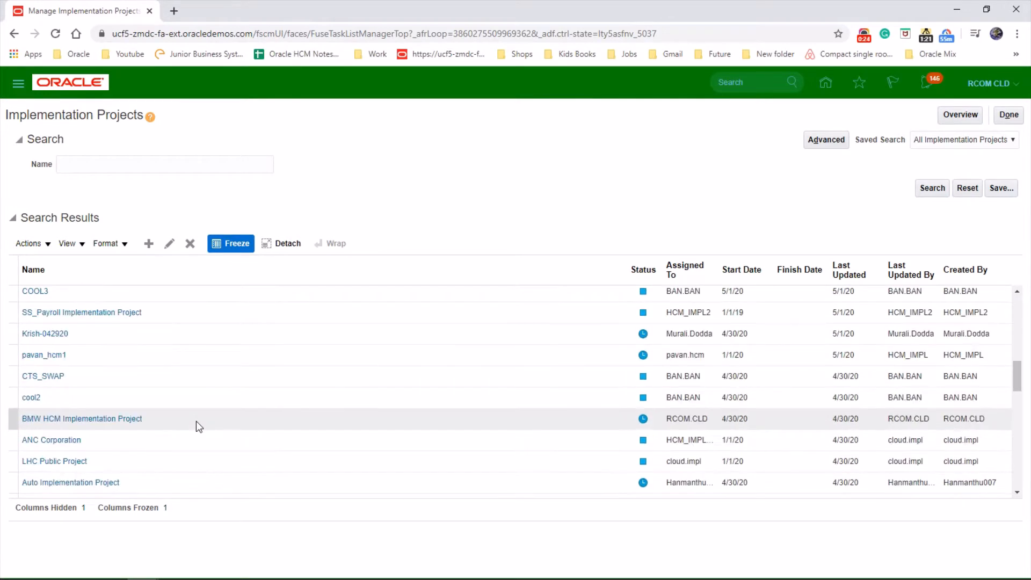
click(119, 419)
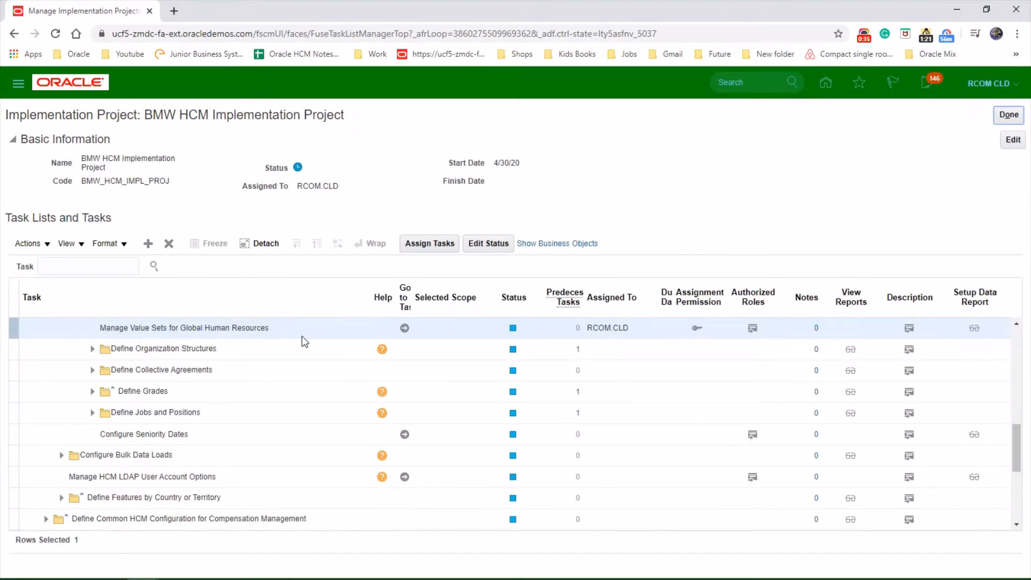
- Search the project's tasks for "Manage Value Sets" and go to the Compensation Management task Manage Value Sets for Global Human Resources
click(80, 267)
text(Manage Value Sets)
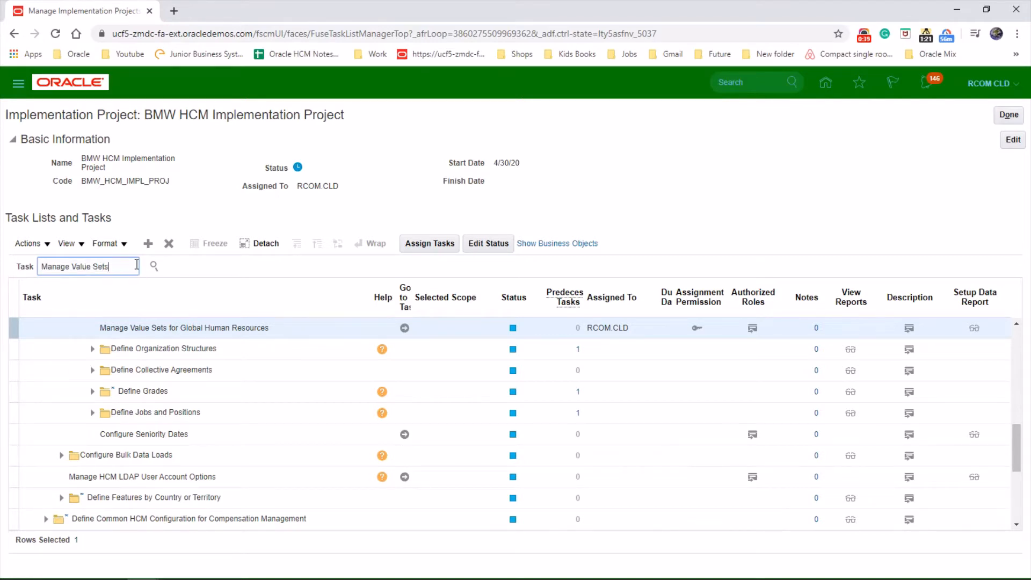
click(154, 265)
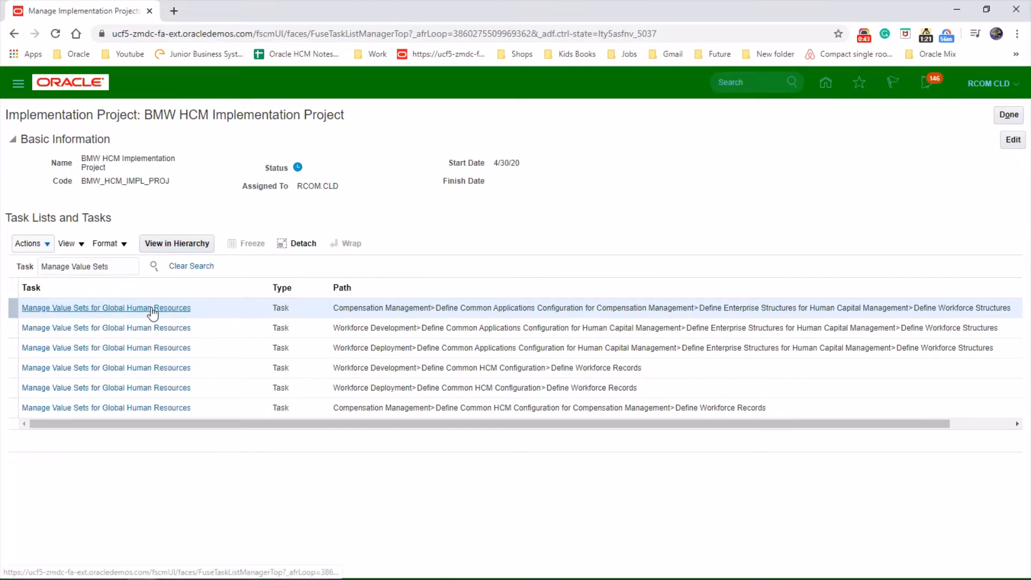
click(152, 307)
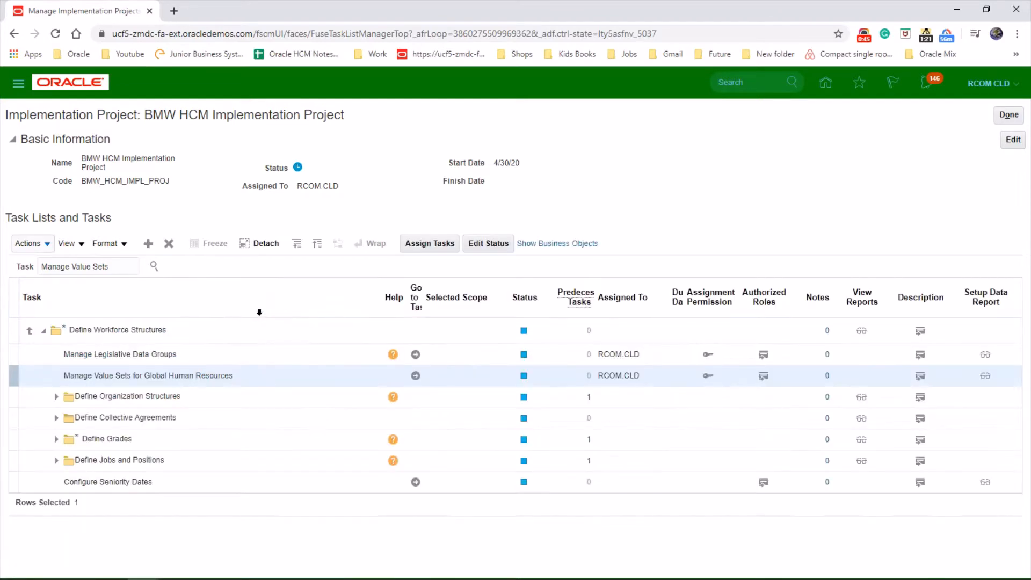
click(416, 376)
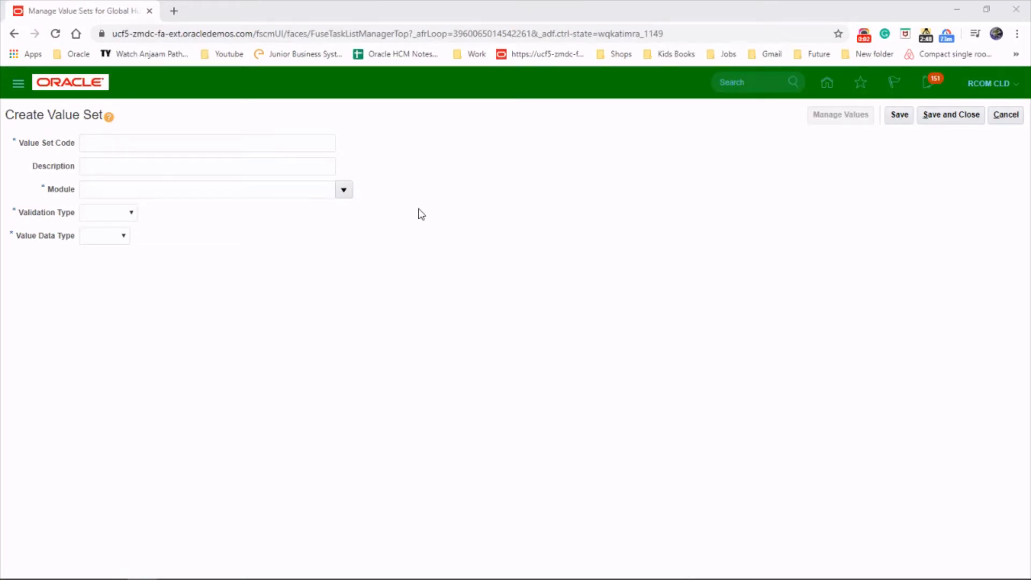
- Enter BMW_MODEL as the new value set's code and BMW MODEL DETAILS as its description
click(201, 143)
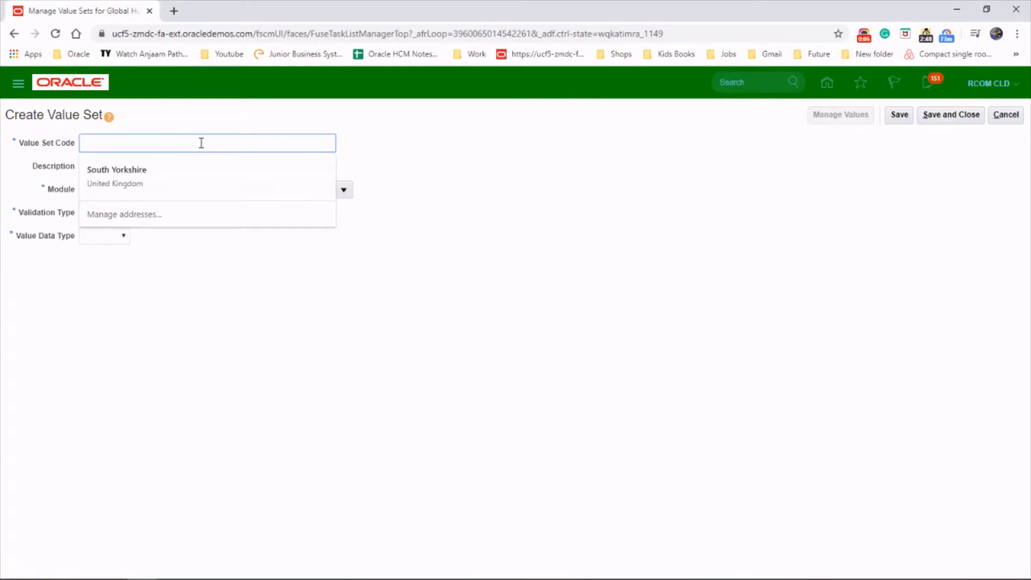
text(BMW_MODEL)
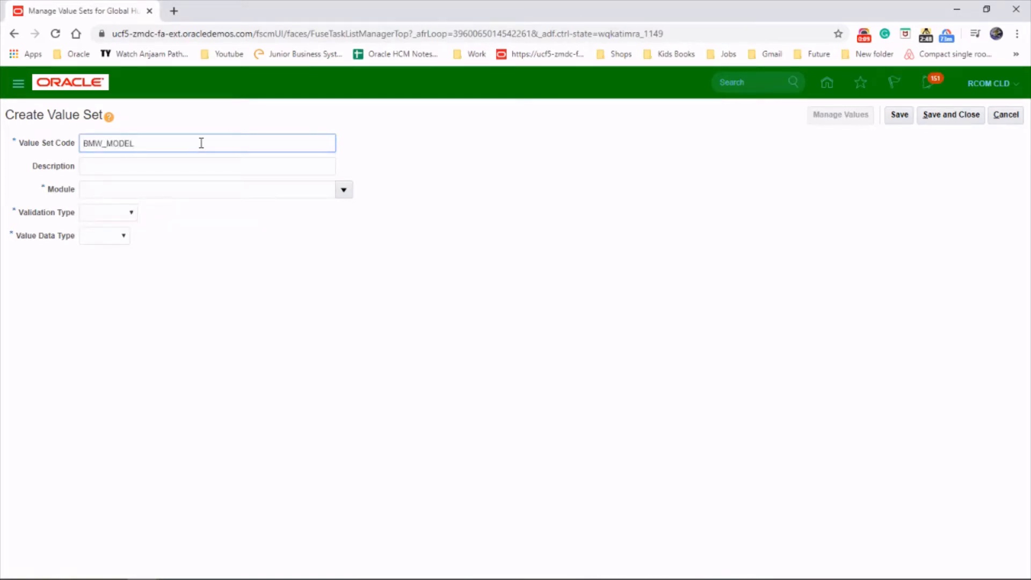
key(Tab)
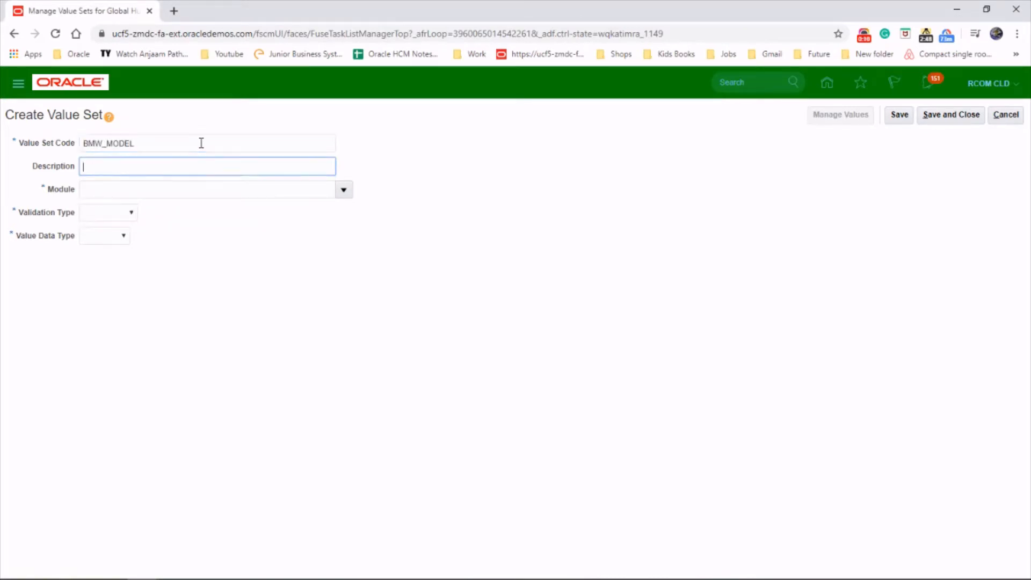
text(BMW MODEL DETAILS)
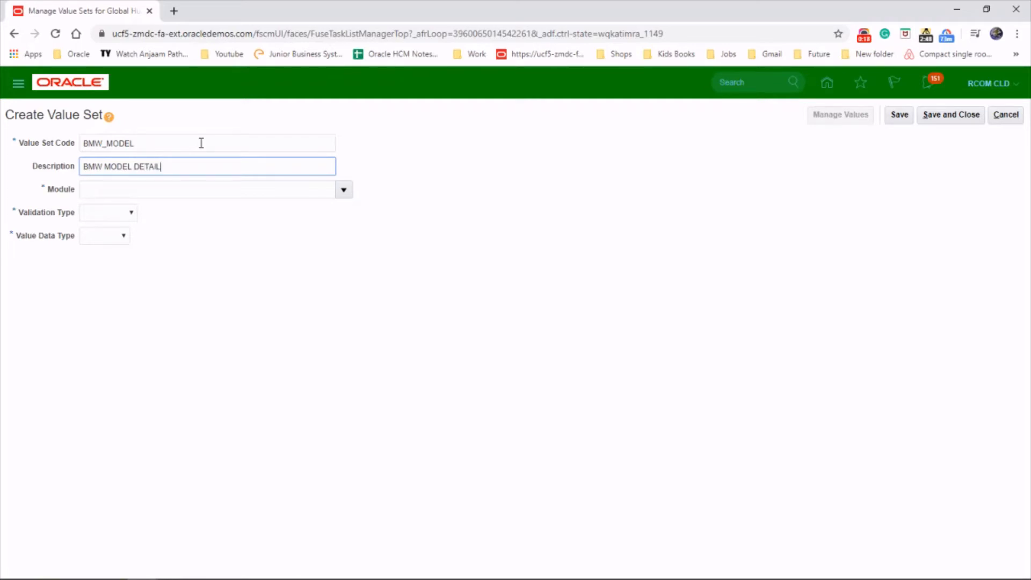
- Search the modules for "PER" and assign the Personal Information module to the value set
click(343, 191)
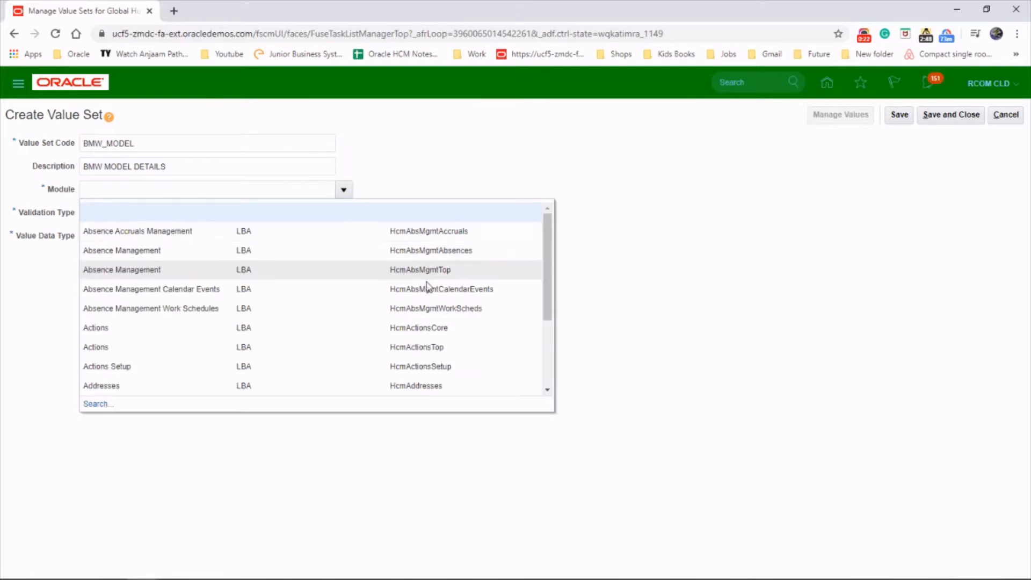
click(102, 405)
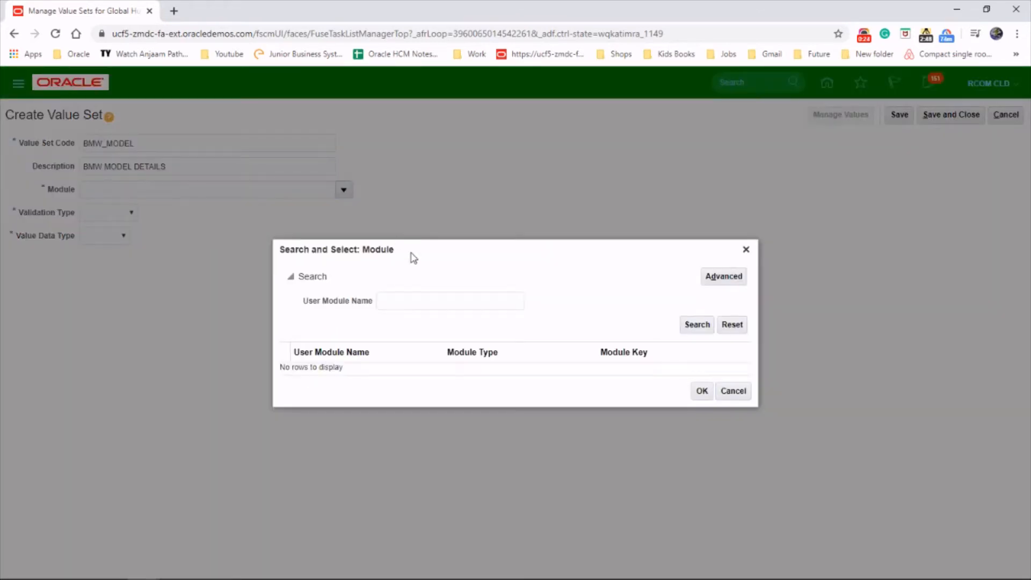
click(400, 304)
text(PER)
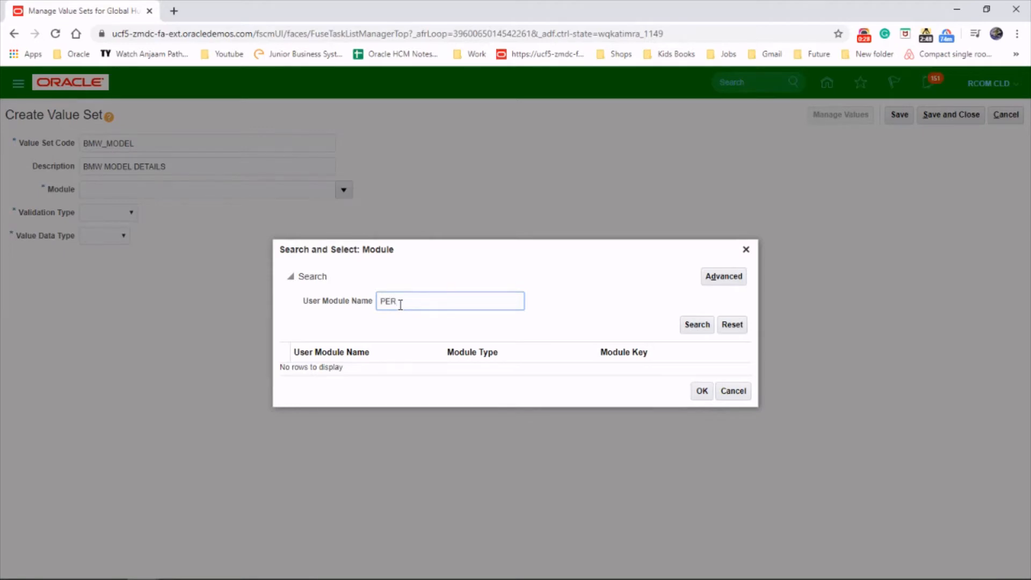
key(Return)
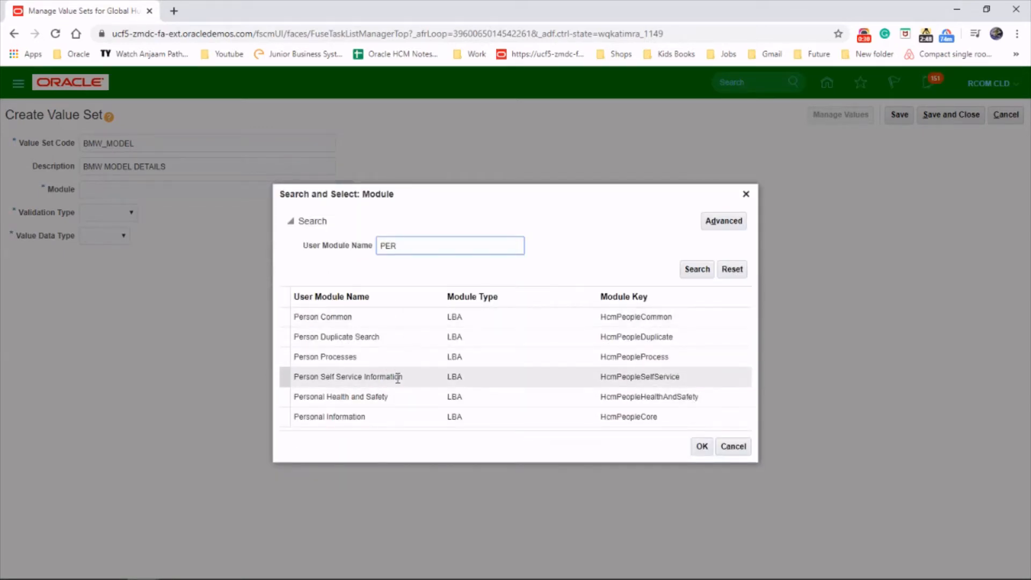
click(404, 417)
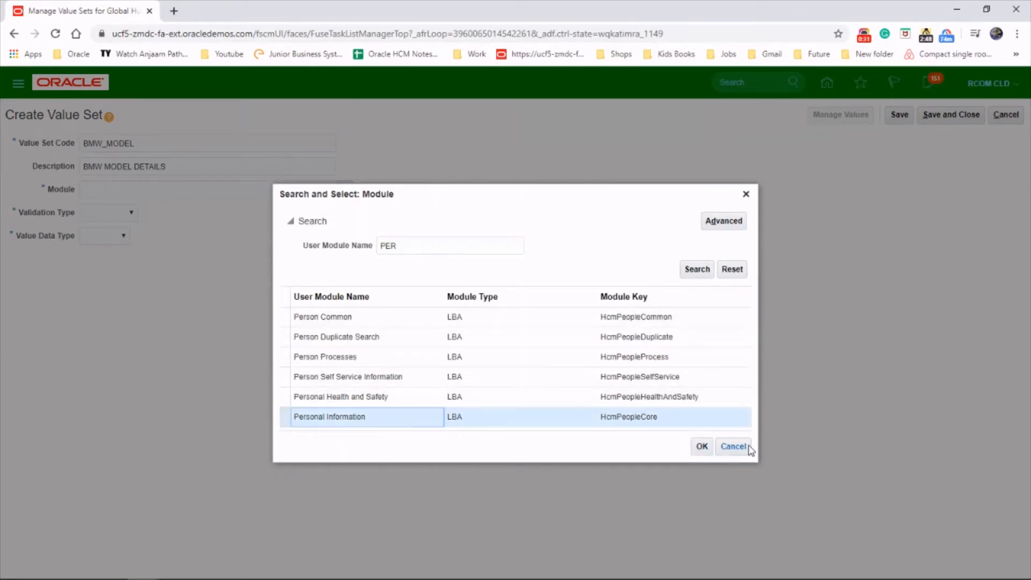
click(699, 448)
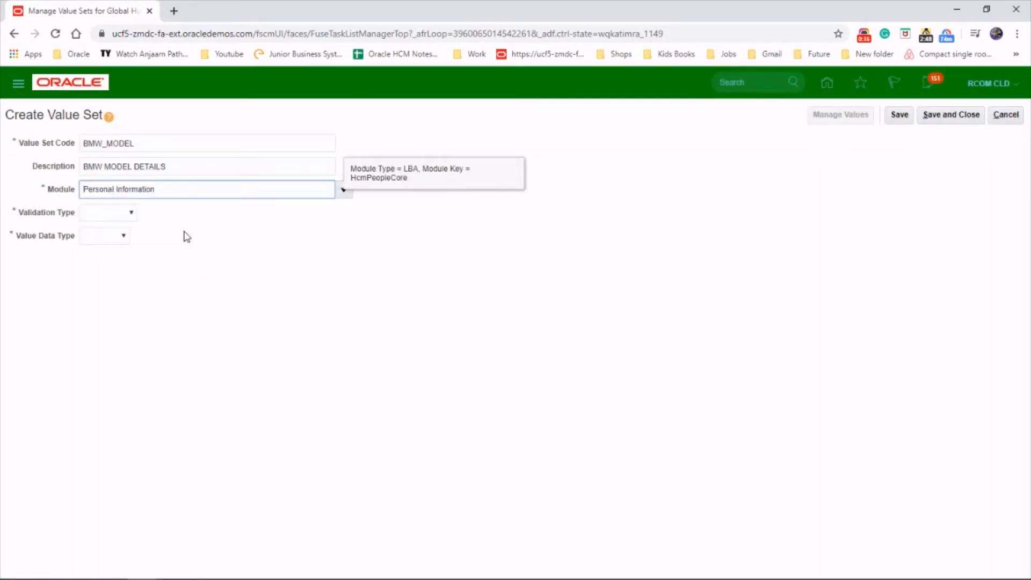
- Set the validation type to Format Only, the value data type to Character and the value subtype to Text
click(132, 213)
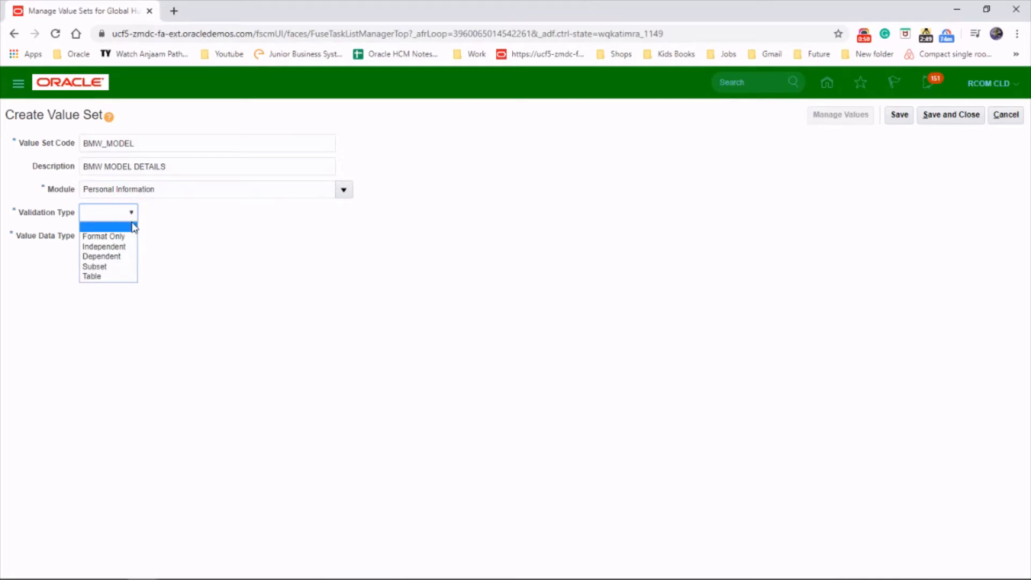
click(130, 236)
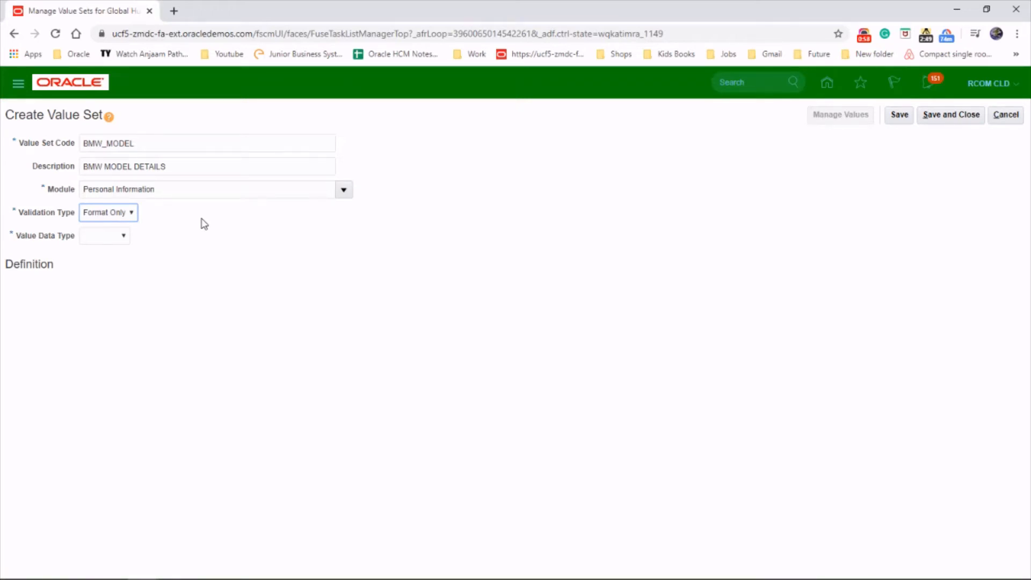
click(125, 237)
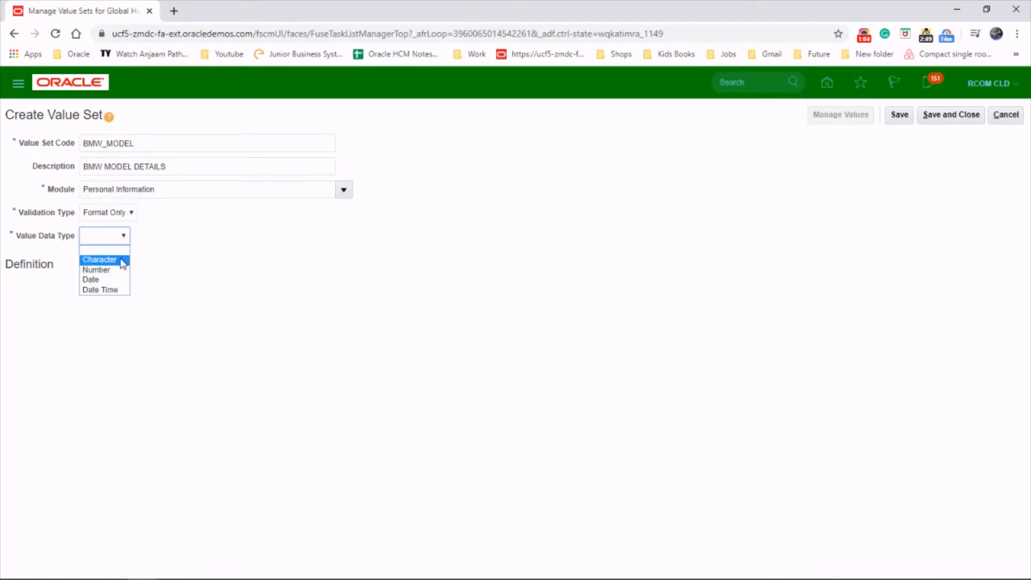
click(123, 260)
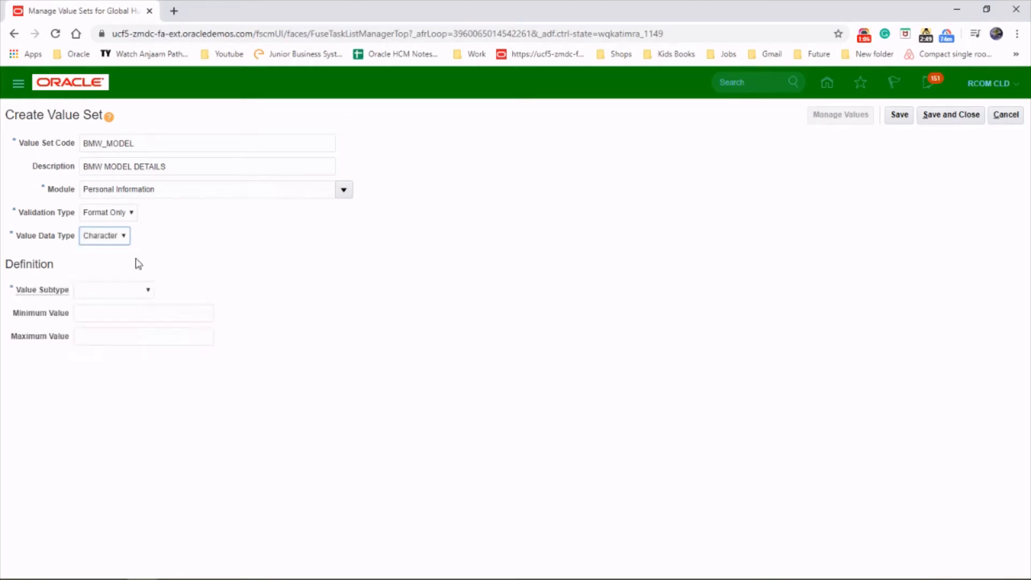
click(145, 291)
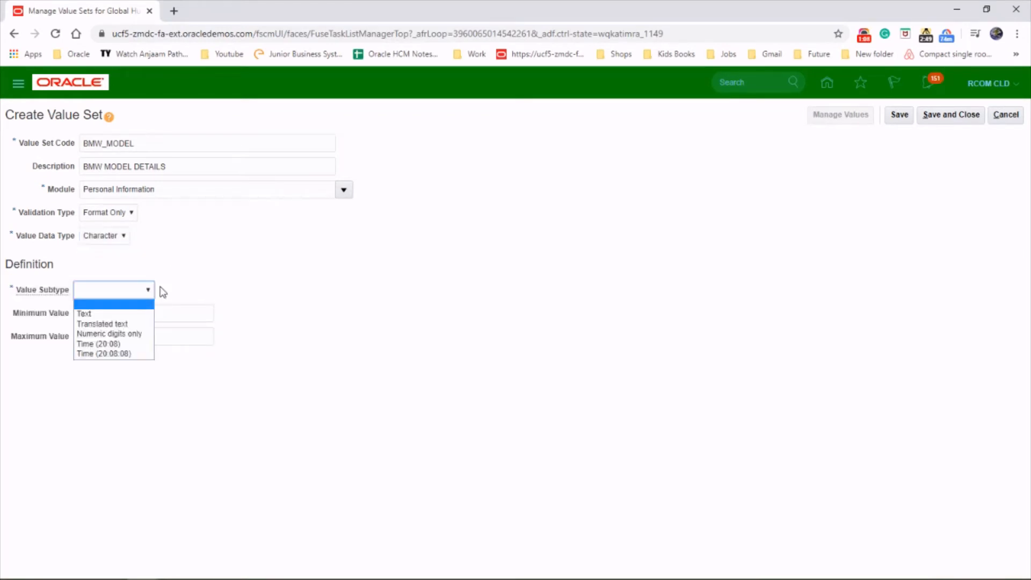
click(147, 314)
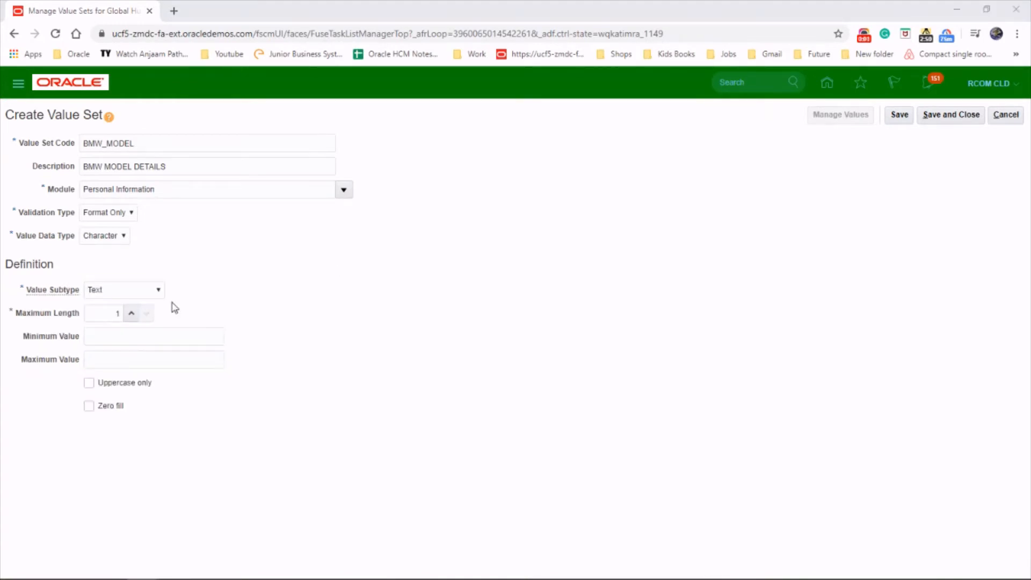
- Set the value set's maximum length to 8, minimum value to 3 and maximum value to 8
click(131, 314)
click(132, 313)
click(132, 314)
click(132, 313)
click(131, 314)
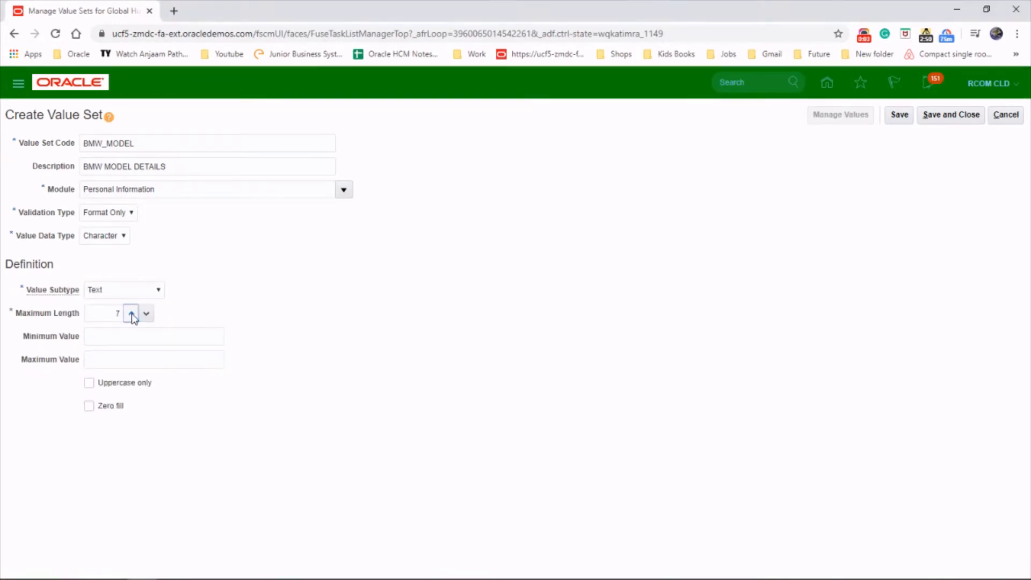
click(132, 313)
click(131, 314)
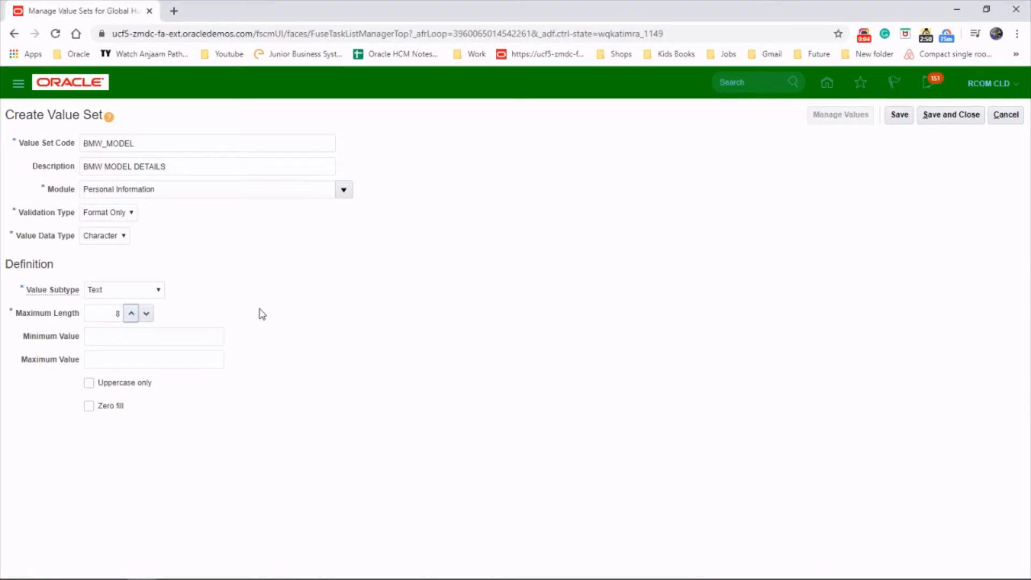
click(202, 335)
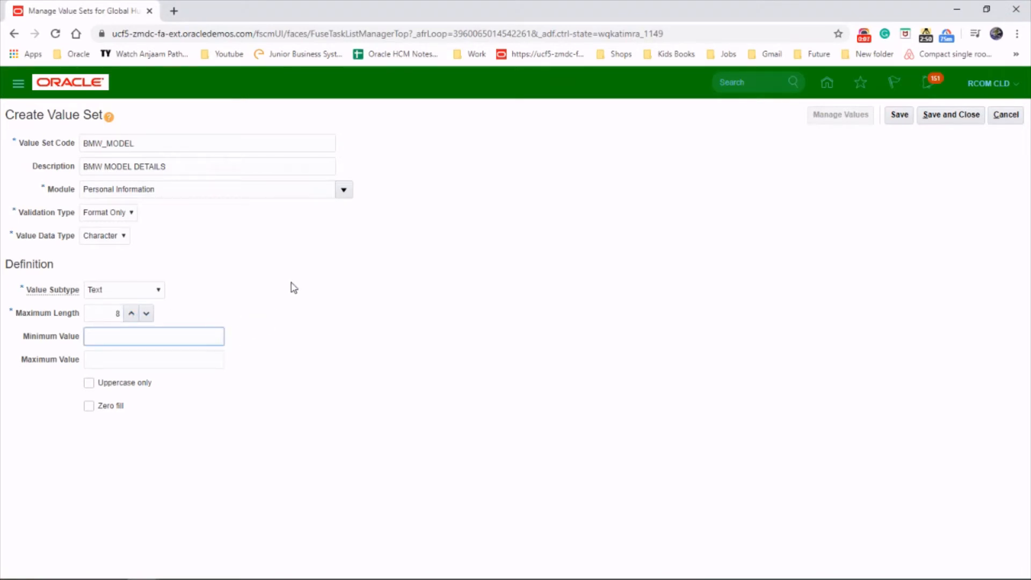
text(3)
key(Tab)
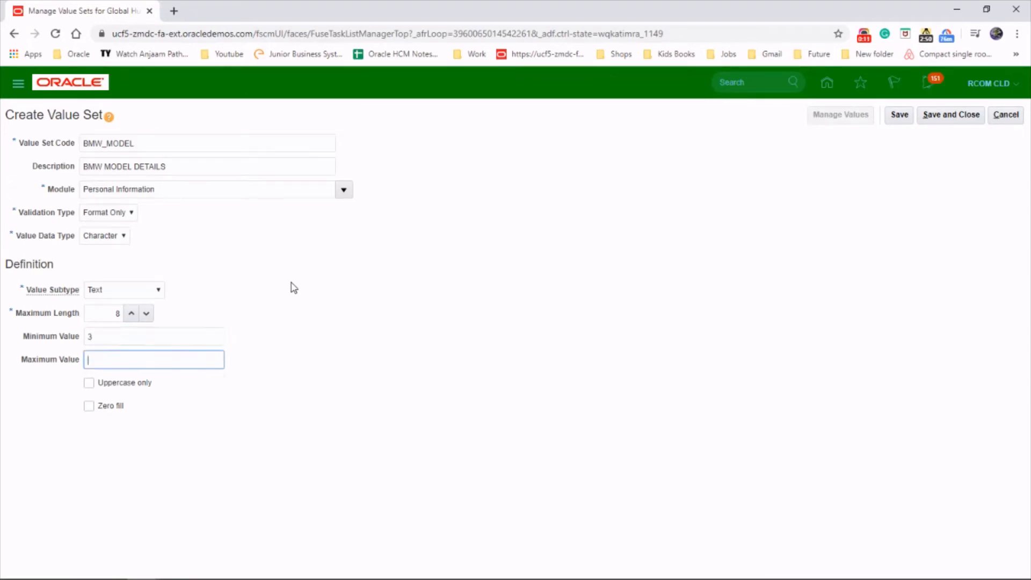
text(8)
click(88, 383)
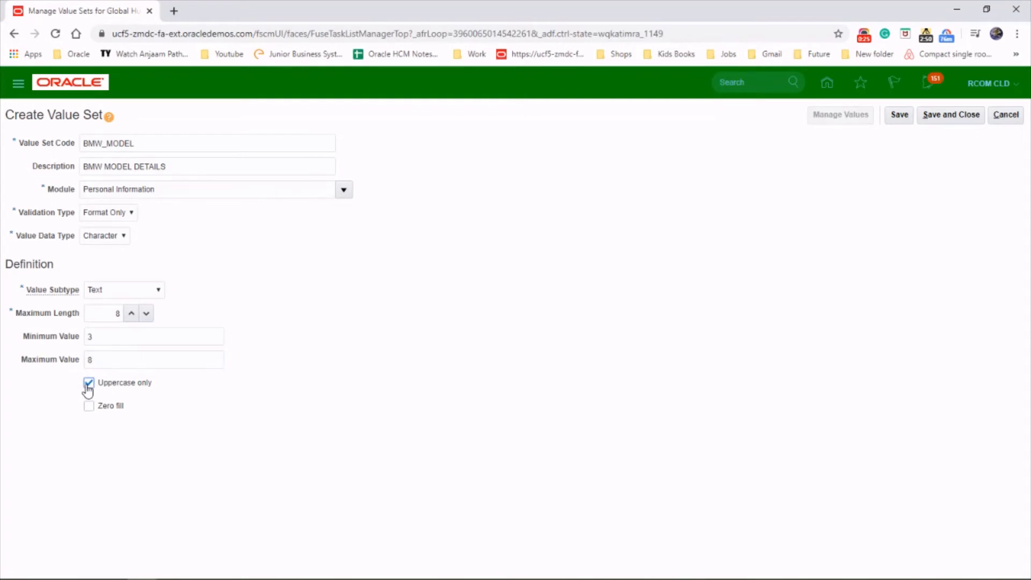
click(88, 384)
click(116, 314)
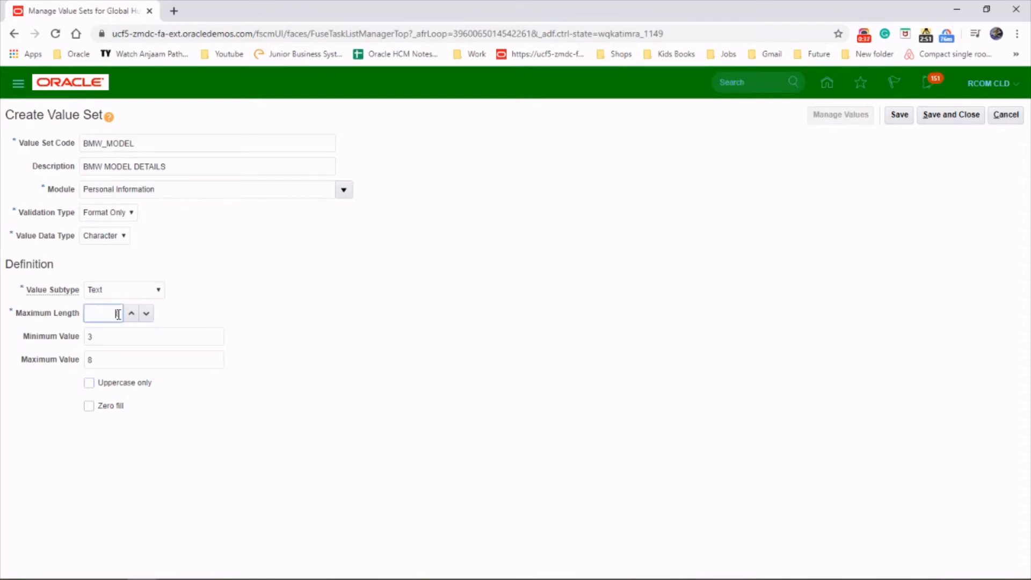
text(8)
double_click(99, 337)
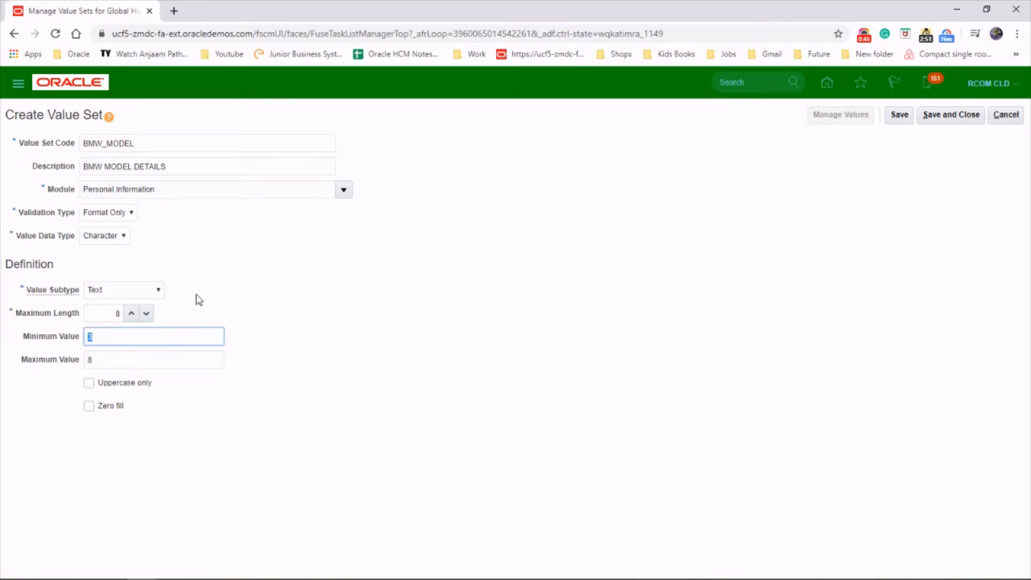
- Examine the value subtype options available for the Format Only value set
click(136, 292)
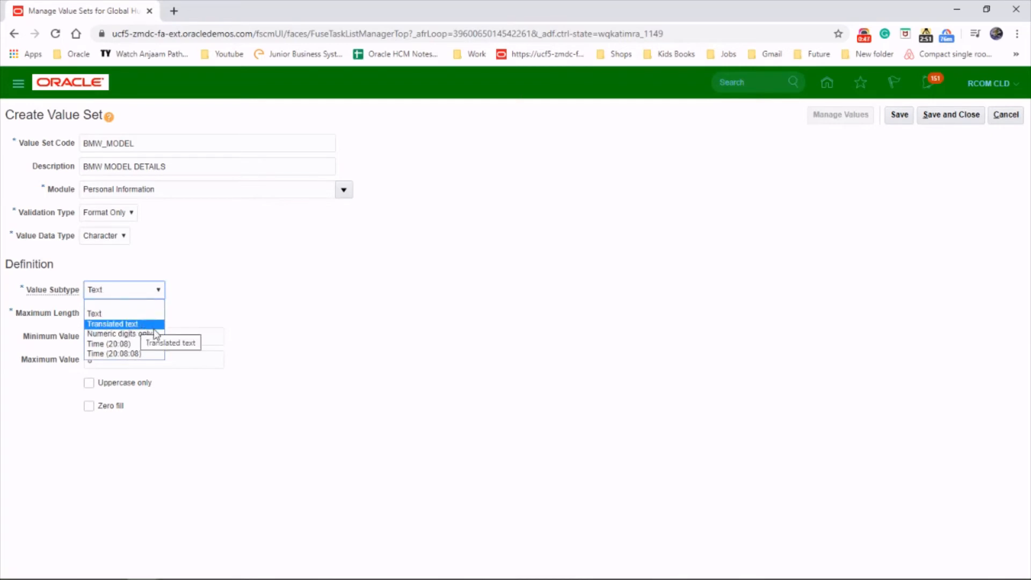
click(253, 271)
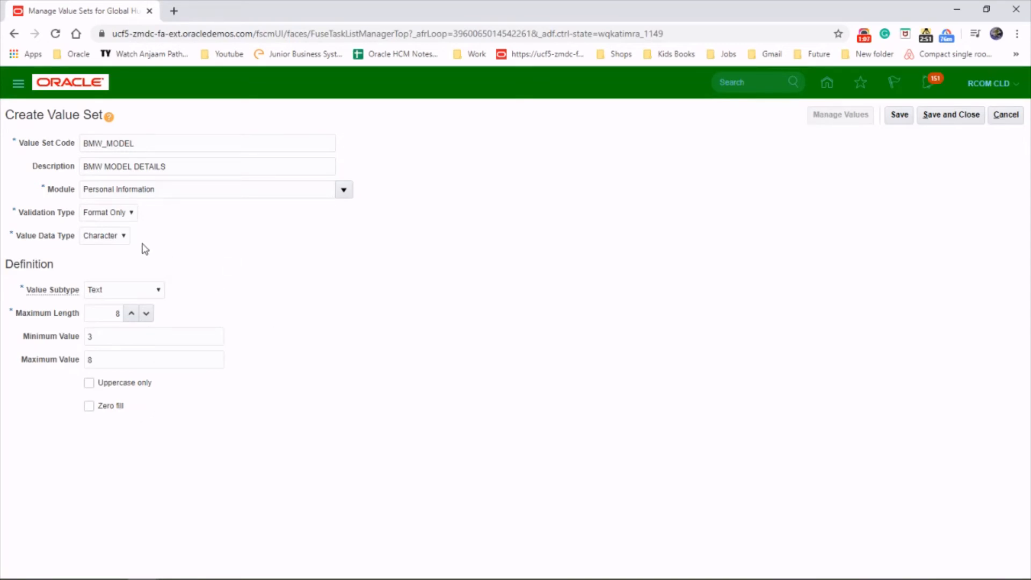
- Try the Subset validation type, checking its independent value set choices, and the Table validation type
click(131, 214)
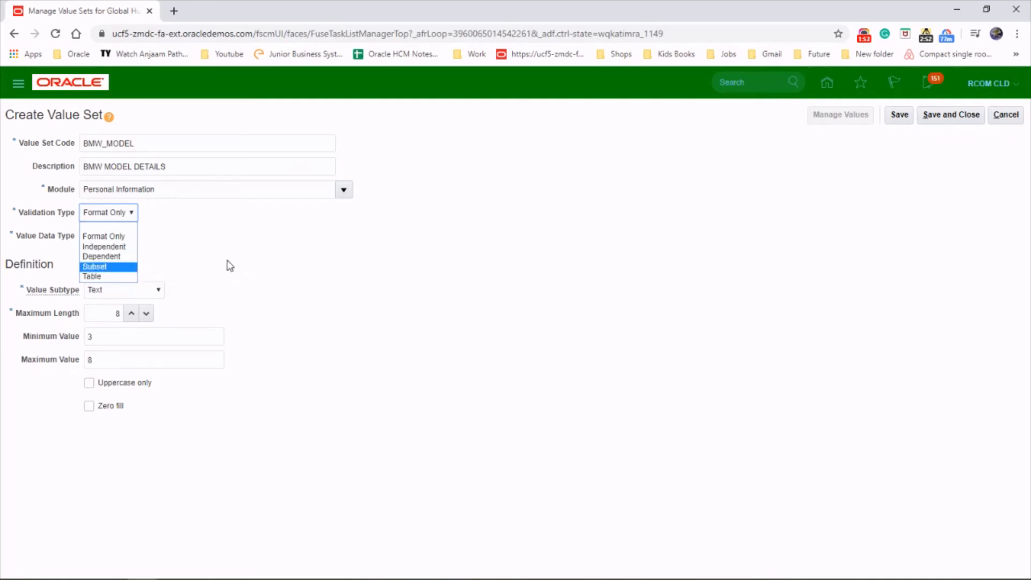
click(128, 267)
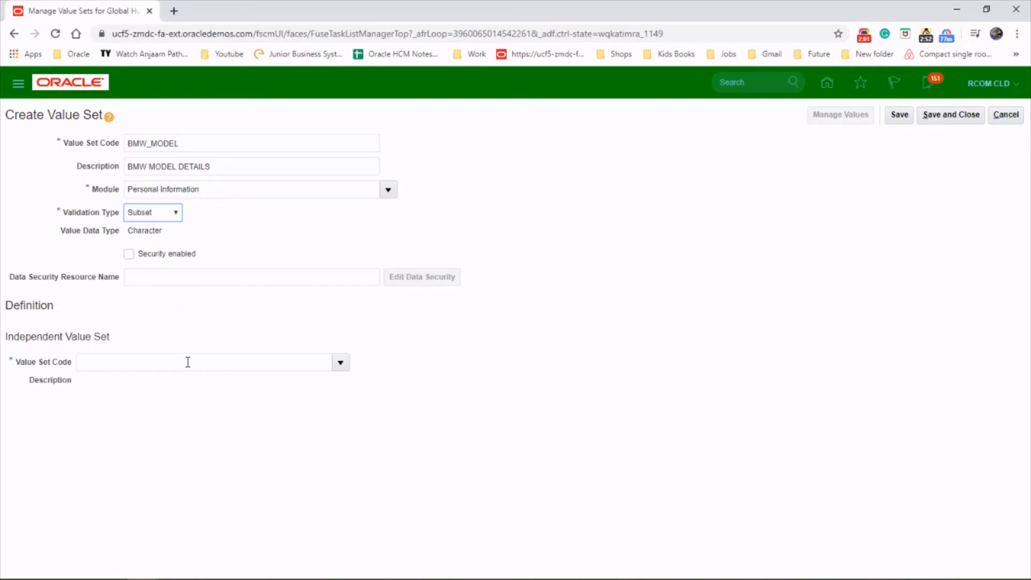
click(340, 363)
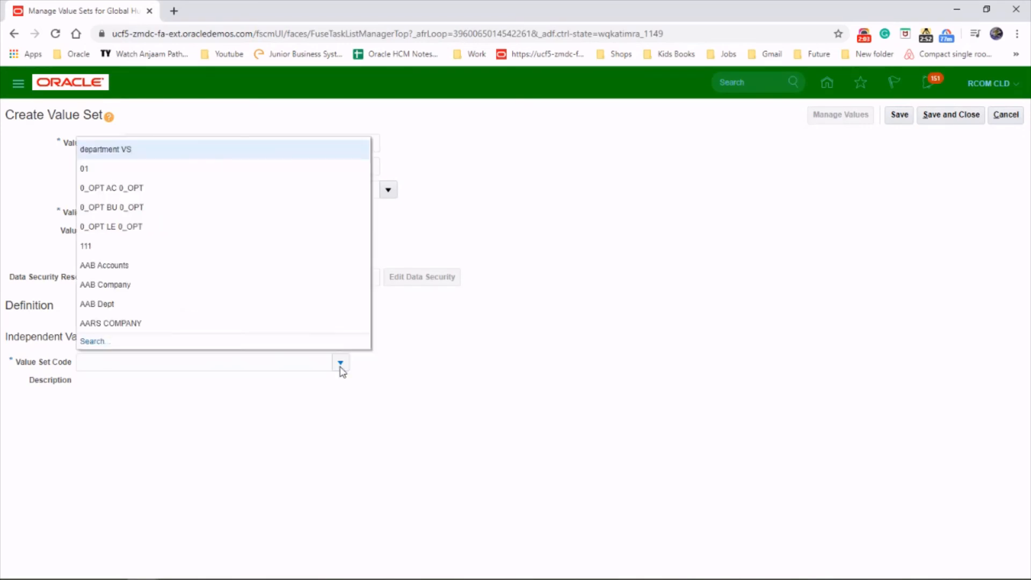
click(534, 370)
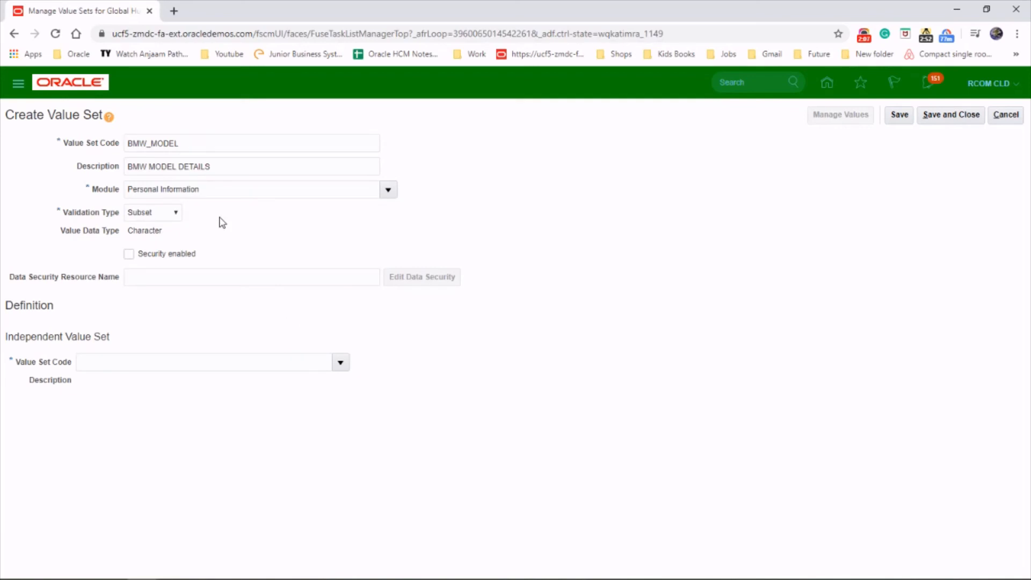
click(182, 214)
click(158, 277)
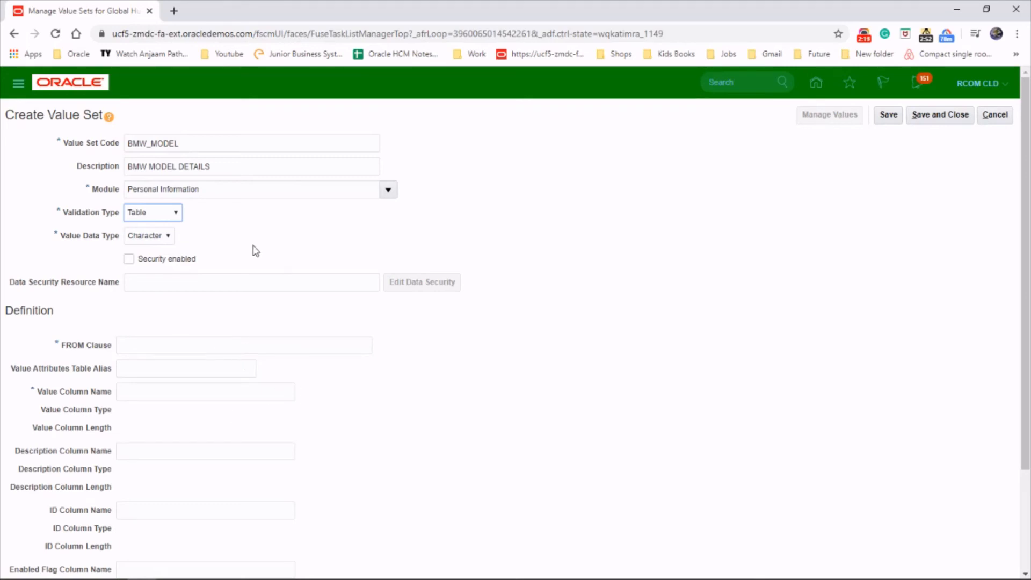
- Set the validation type back to Format Only with the Text value subtype and save the BMW_MODEL value set
click(176, 212)
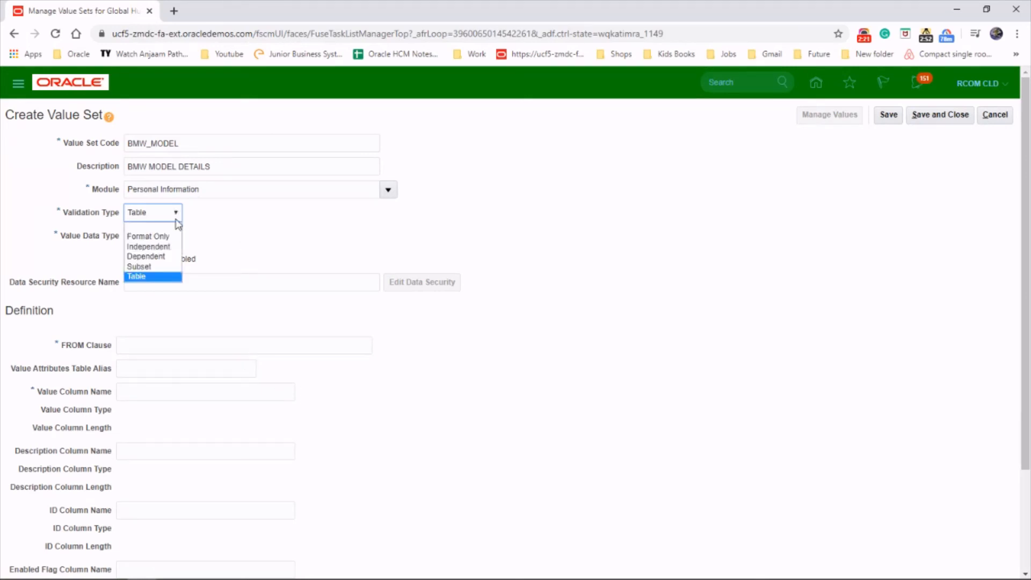
click(164, 237)
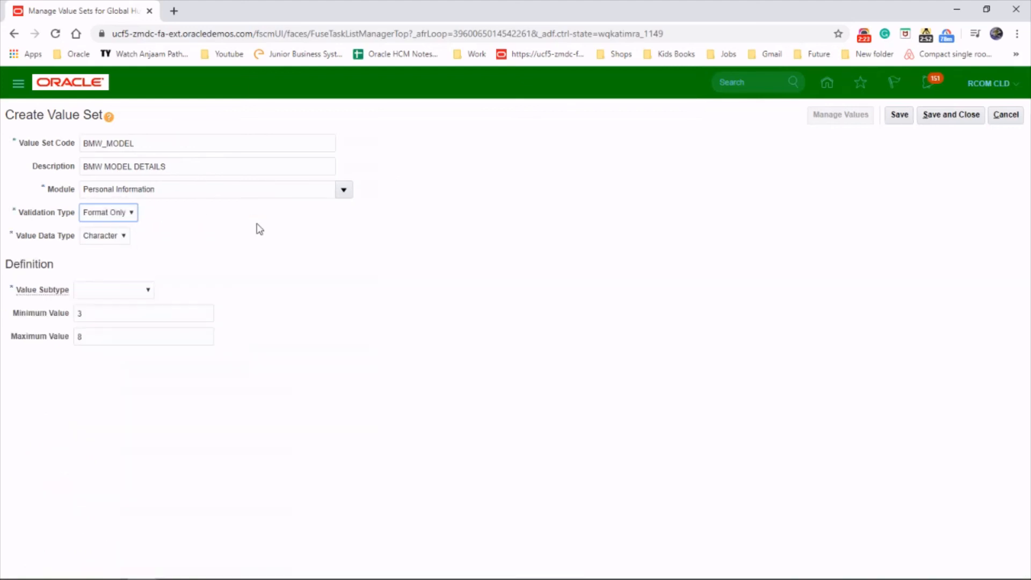
click(147, 290)
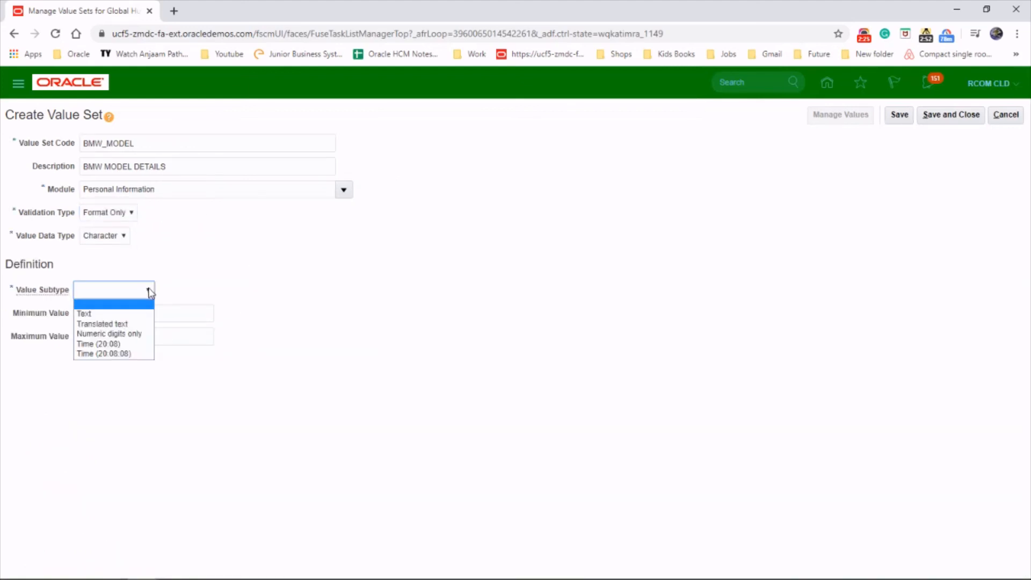
click(133, 314)
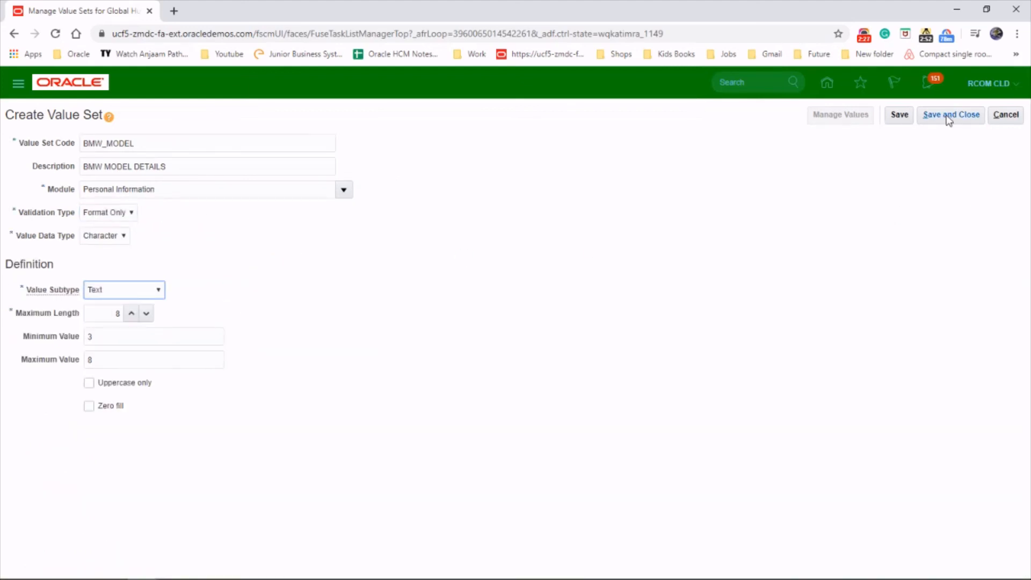
click(899, 116)
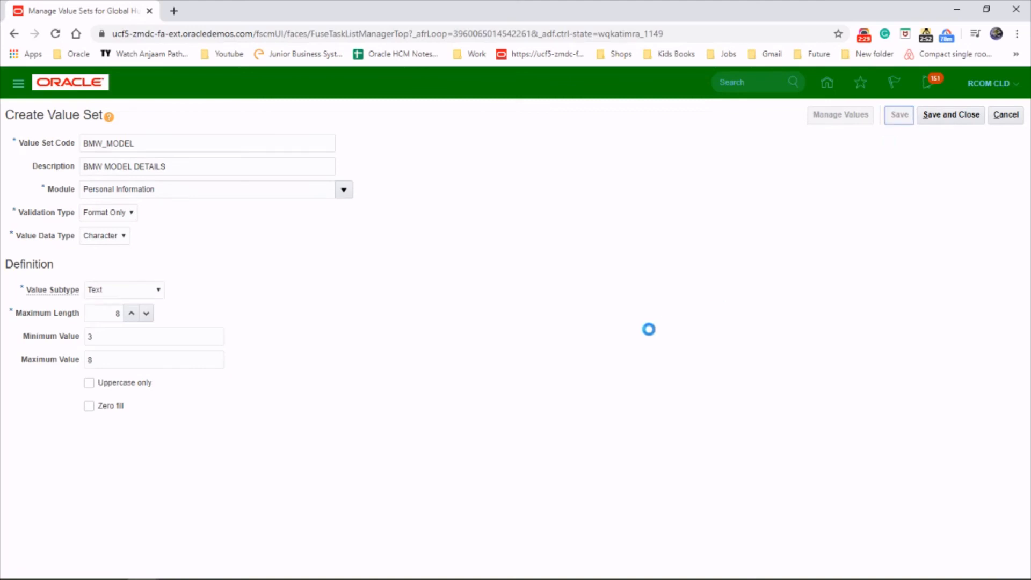